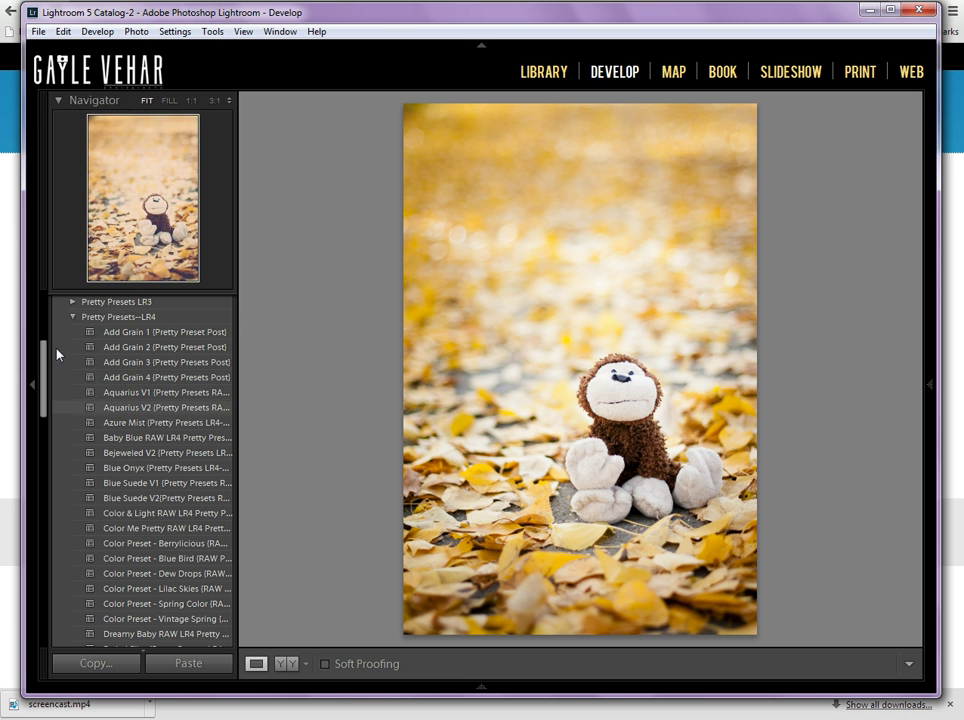
Show the Add Grain 1 preset's file in Windows Explorer.
{"action": "right_click", "coordinate": [204, 335]}
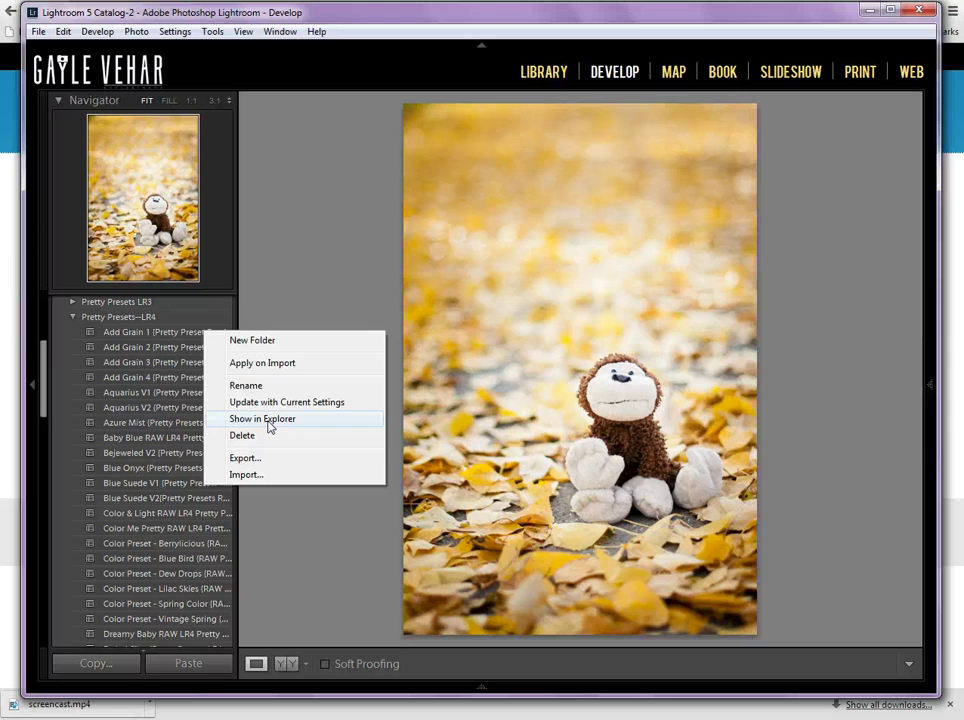
{"action": "left_click", "coordinate": [269, 427]}
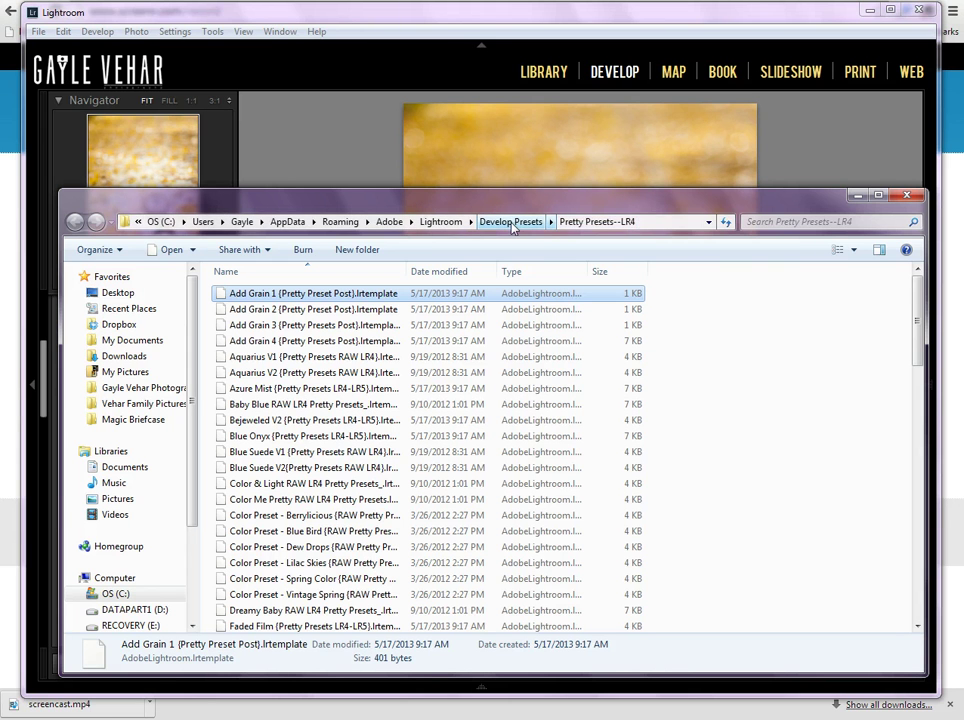
Go up from Pretty Presets--LR4 to the Lightroom folder using the address bar.
{"action": "left_click", "coordinate": [441, 222]}
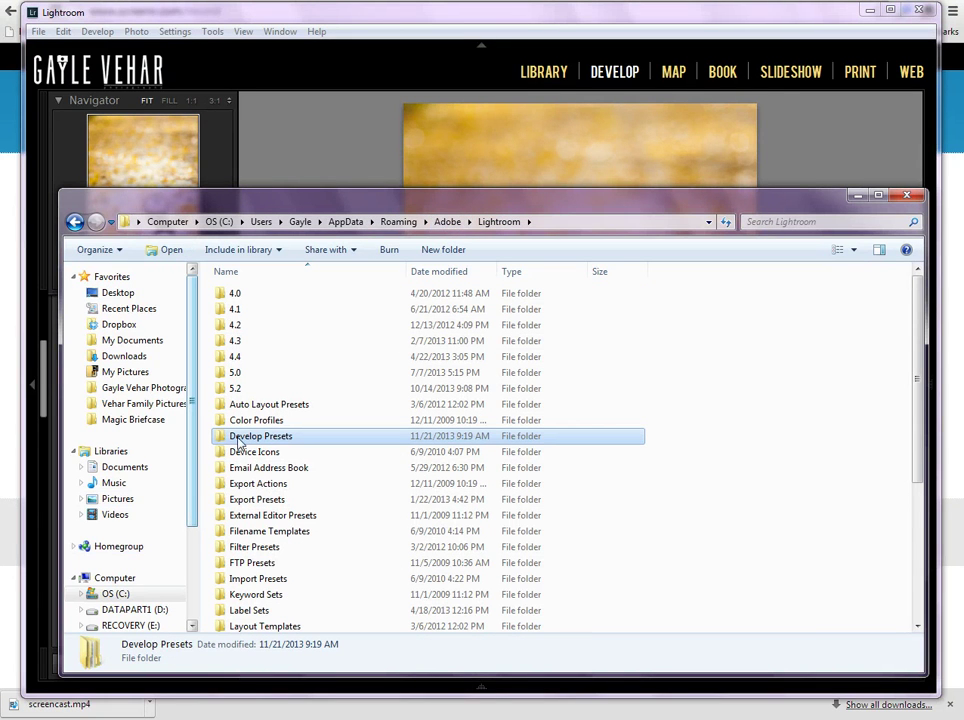
{"action": "mouse_move", "coordinate": [260, 437]}
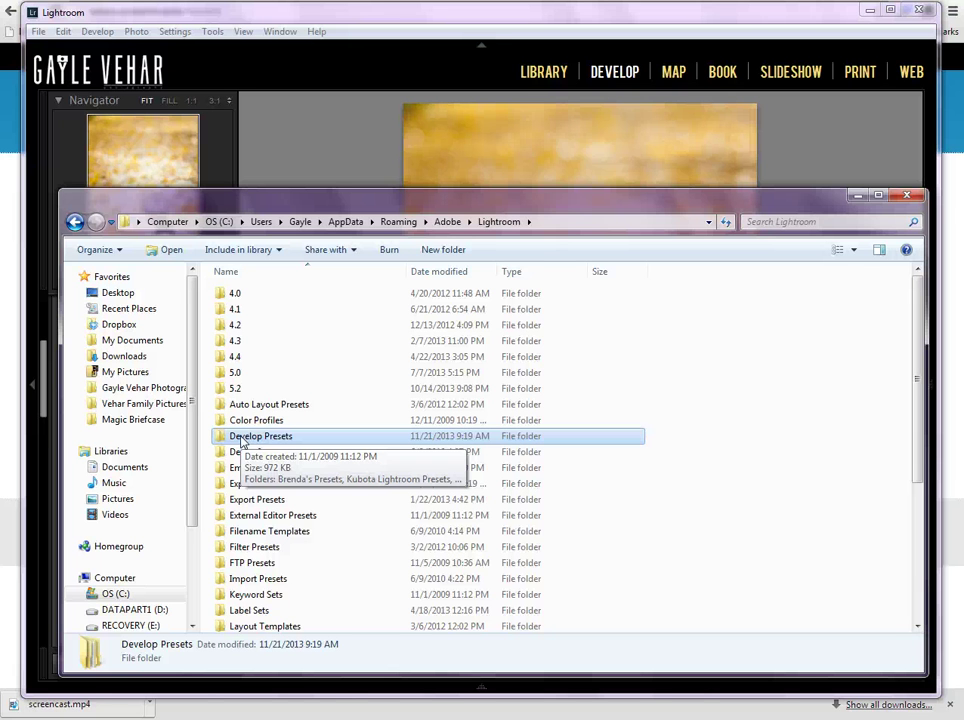
{"action": "left_click_drag", "start_coordinate": [193, 388], "coordinate": [189, 496]}
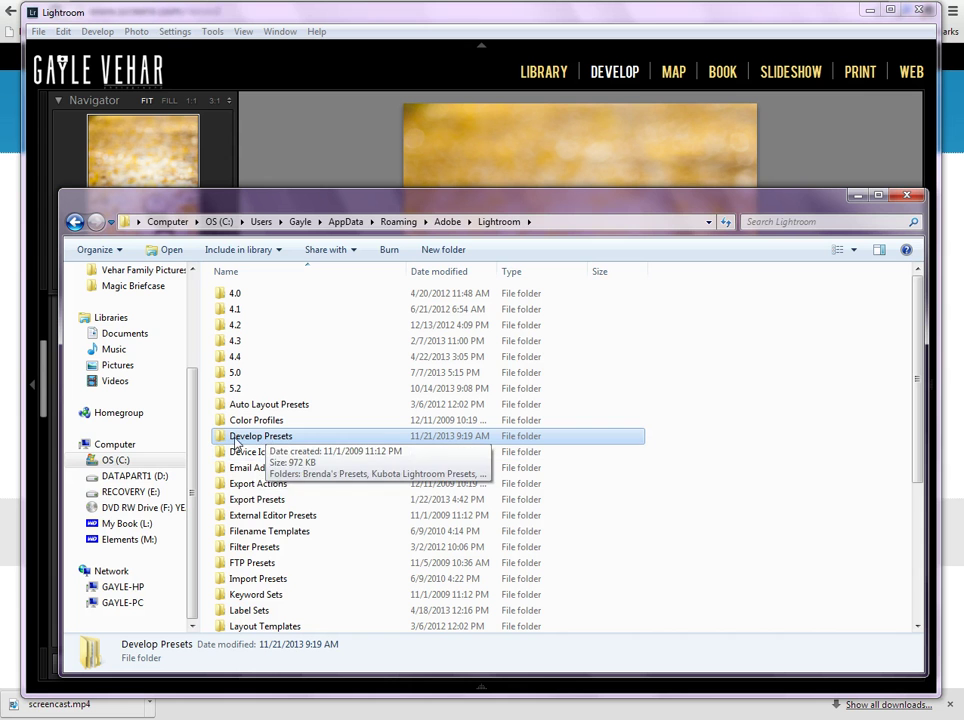
{"action": "left_click_drag", "start_coordinate": [220, 440], "coordinate": [240, 443]}
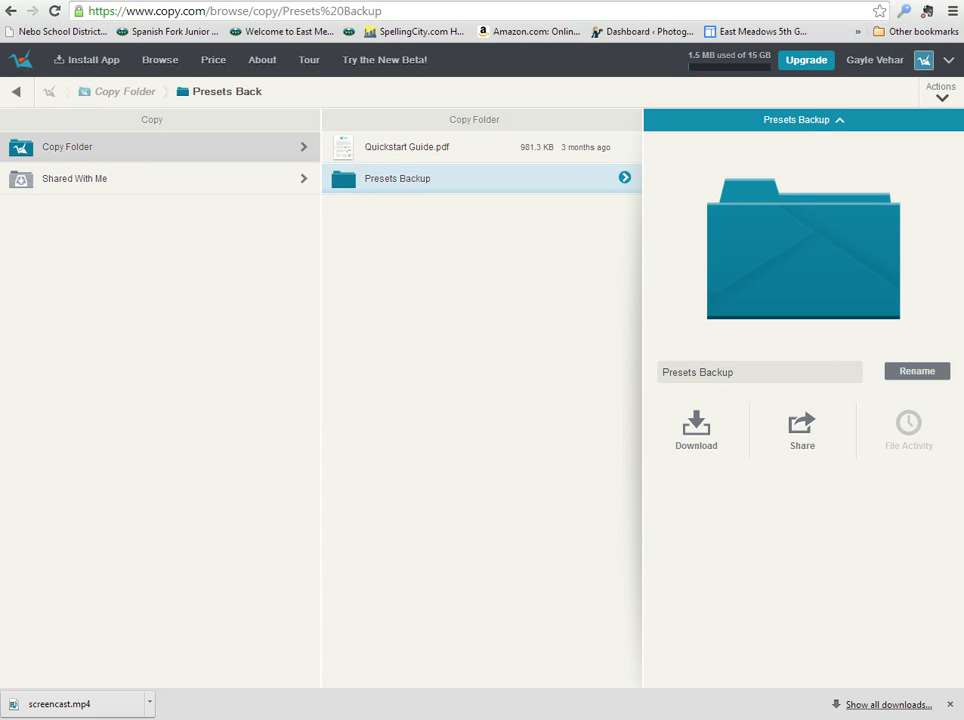
Try dragging Develop Presets onto Copy.com's Presets Backup folder, then open that folder's actions menu.
{"action": "left_click", "coordinate": [247, 625]}
{"action": "left_click_drag", "start_coordinate": [450, 195], "coordinate": [408, 293]}
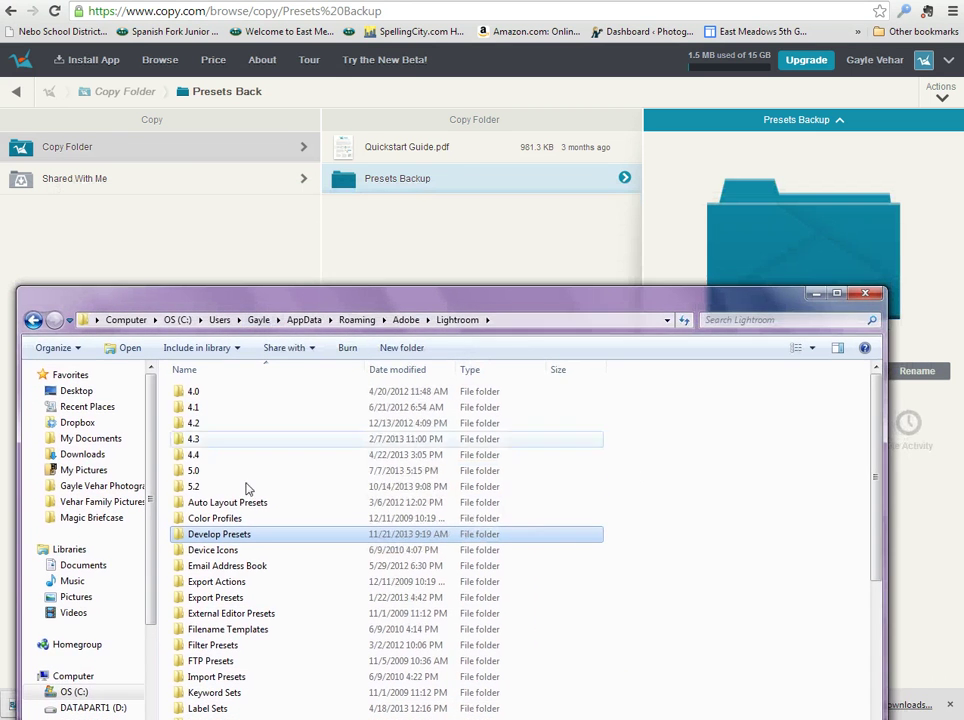
{"action": "mouse_move", "coordinate": [238, 543]}
{"action": "left_mouse_down"}
{"action": "mouse_move", "coordinate": [735, 217]}
{"action": "mouse_move", "coordinate": [730, 236]}
{"action": "left_mouse_up"}
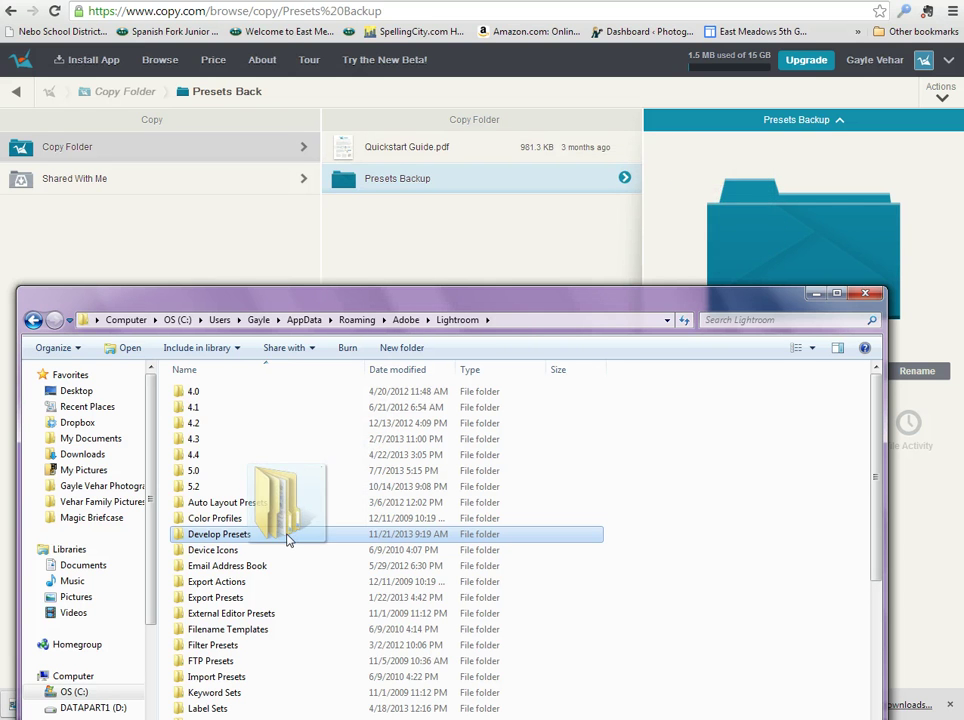
{"action": "left_click_drag", "start_coordinate": [730, 236], "coordinate": [286, 538]}
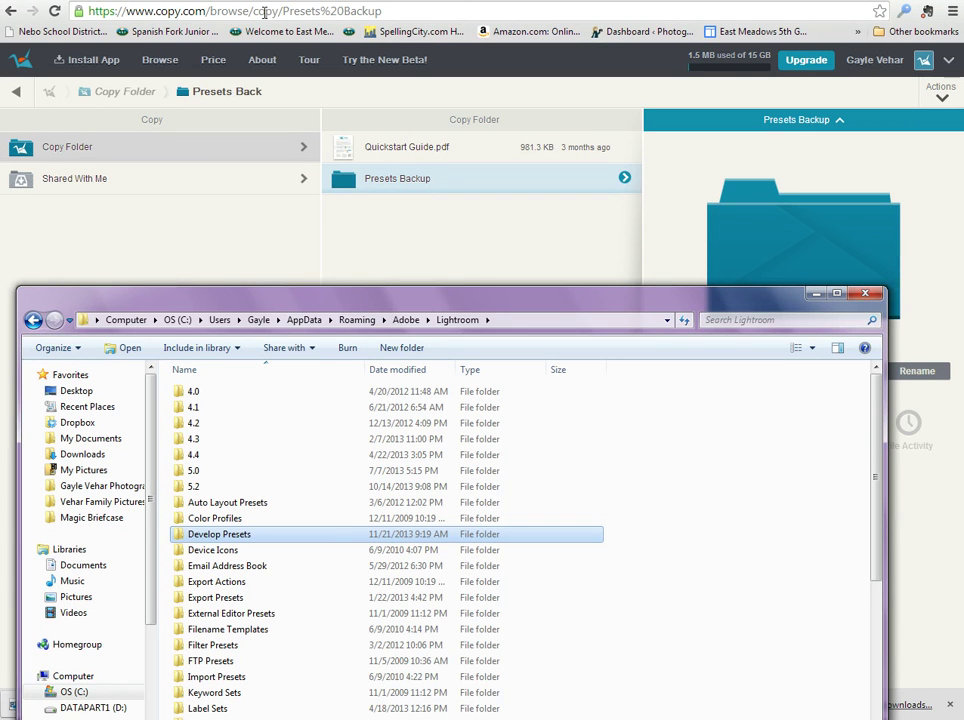
{"action": "key", "text": "alt+Tab"}
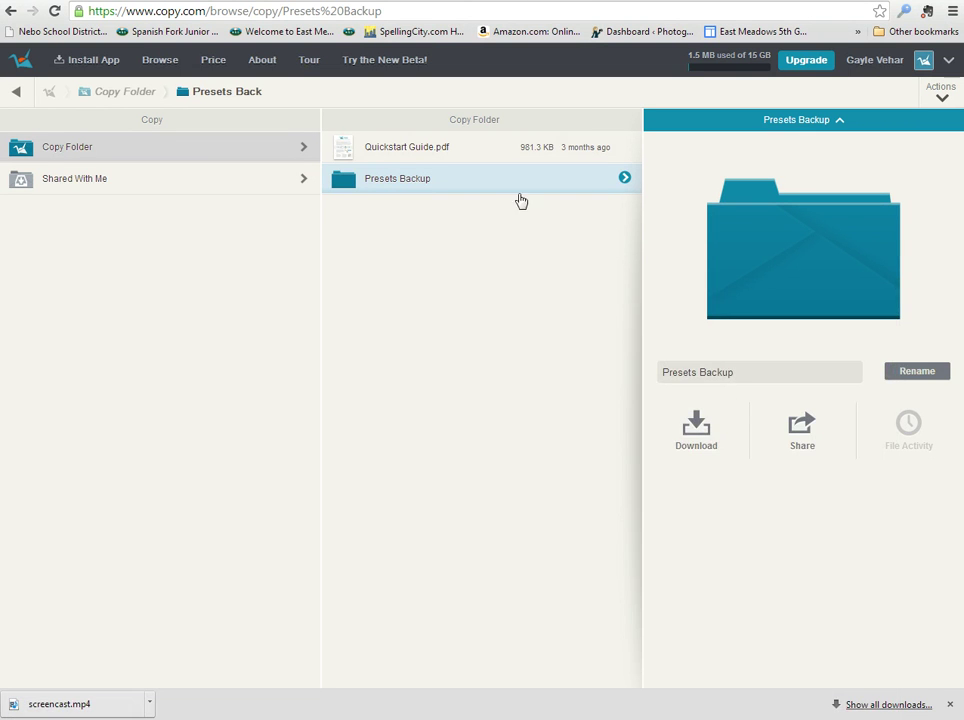
{"action": "left_click", "coordinate": [625, 180]}
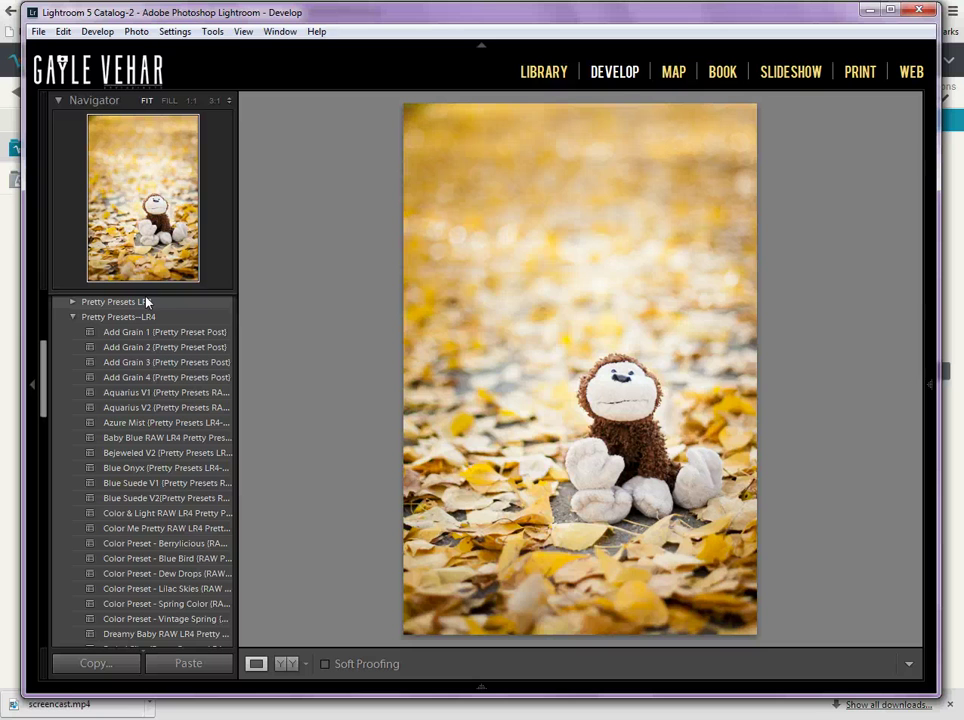
Try creating a preset folder named 'Pretty Presets' and dismiss the duplicate-name error.
{"action": "right_click", "coordinate": [195, 322]}
{"action": "left_click", "coordinate": [243, 334]}
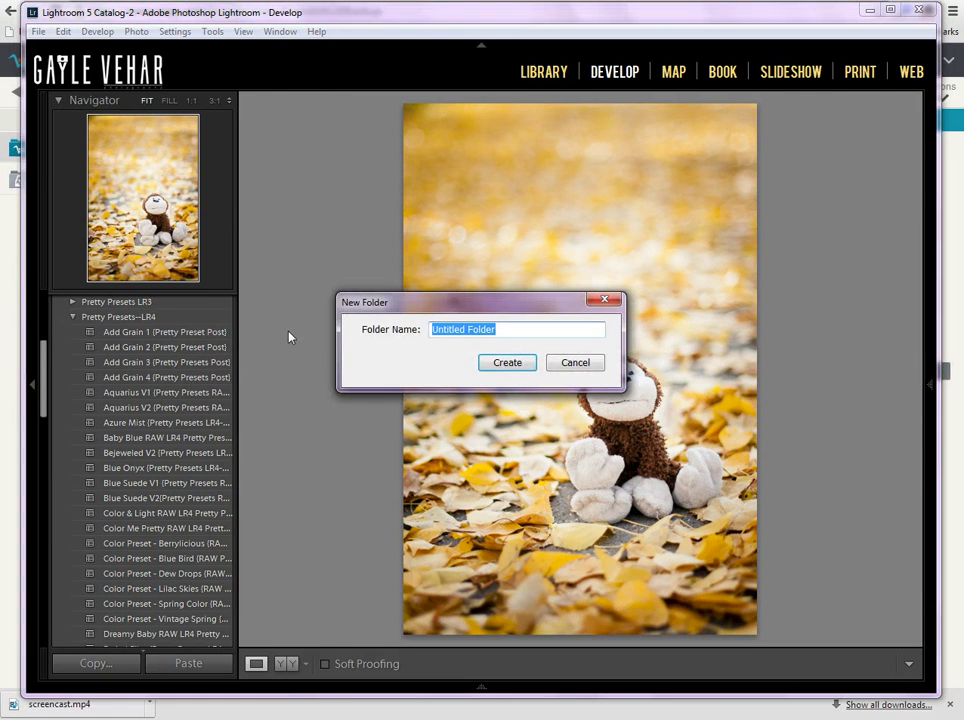
{"action": "type", "text": "Pretty Prest"}
{"action": "key", "text": "BackSpace"}
{"action": "type", "text": "es"}
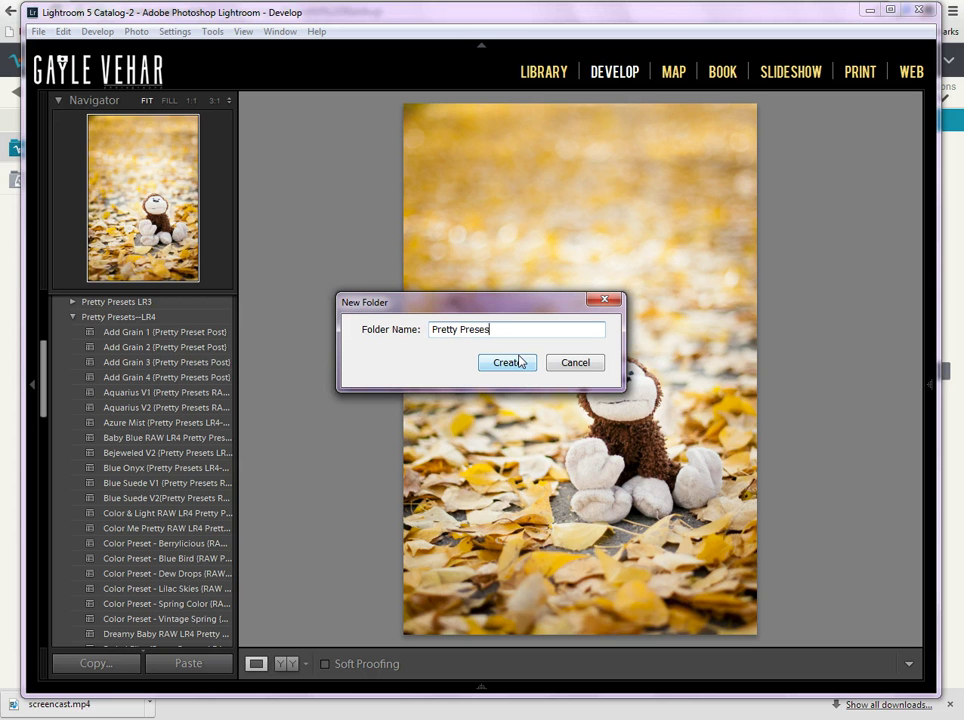
{"action": "key", "text": "BackSpace"}
{"action": "type", "text": "ts"}
{"action": "left_click", "coordinate": [523, 365]}
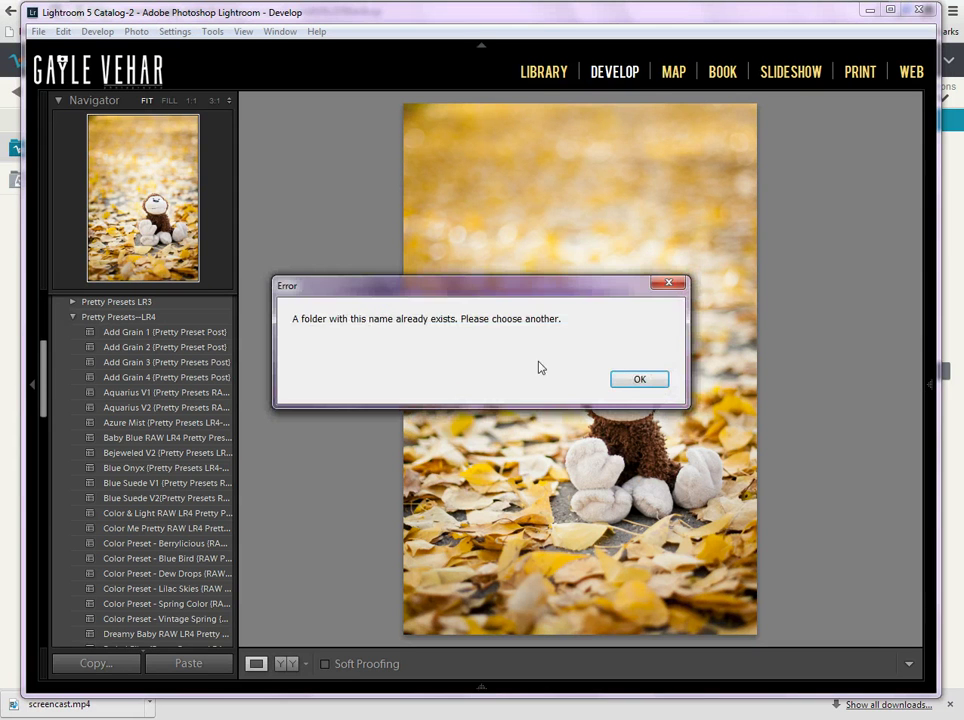
{"action": "left_click", "coordinate": [637, 380]}
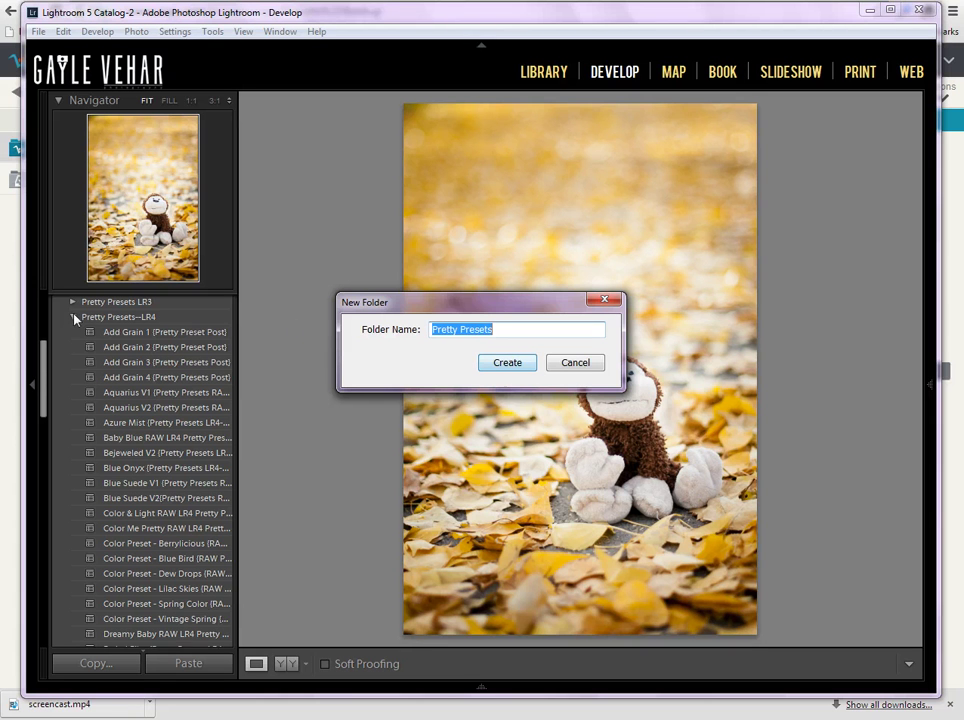
Rename it 'Pretty Presets LR5', create the folder, and collapse Pretty Presets--LR4.
{"action": "left_click", "coordinate": [519, 331]}
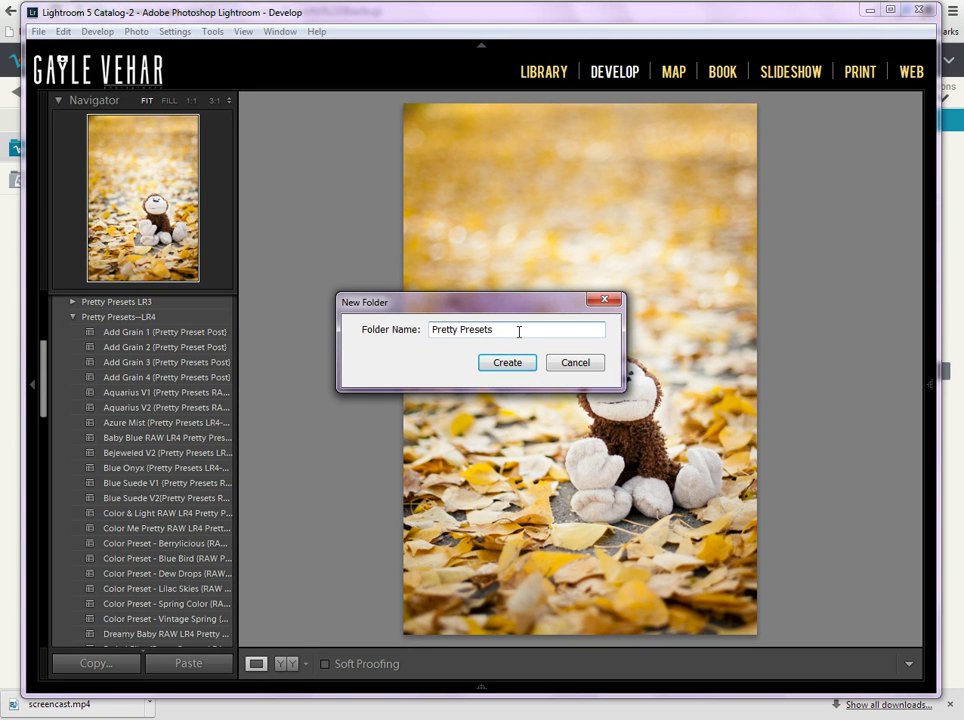
{"action": "type", "text": "LR%"}
{"action": "key", "text": "BackSpace"}
{"action": "type", "text": "5"}
{"action": "left_click", "coordinate": [503, 363]}
{"action": "left_click", "coordinate": [74, 333]}
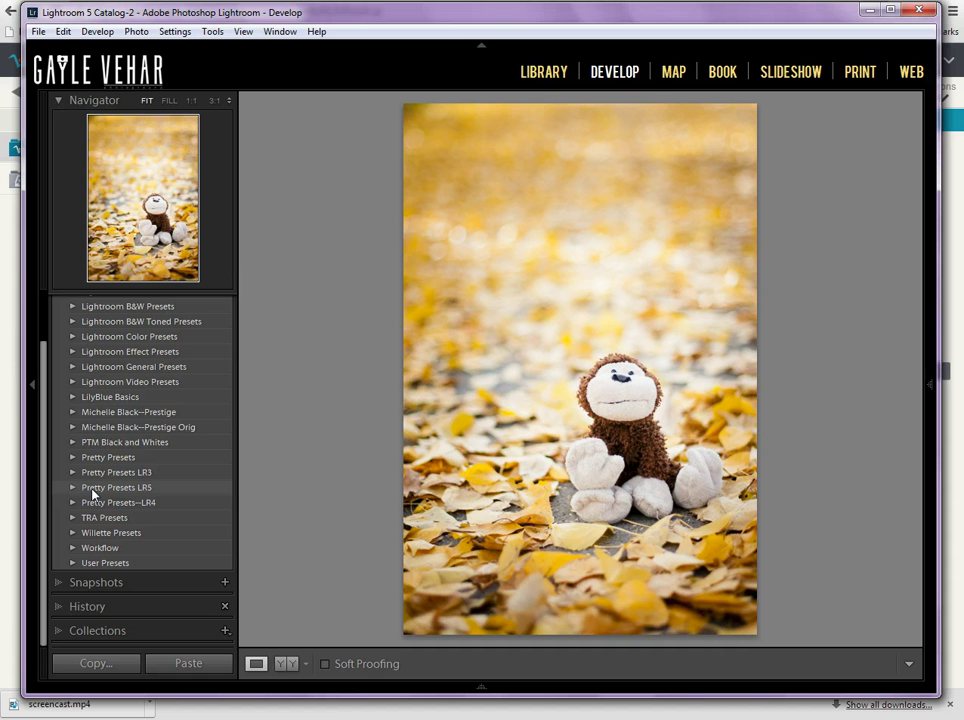
Import every preset from the PP LR4-LR5 Fine Art Film Collection folder into Pretty Presets LR5.
{"action": "right_click", "coordinate": [165, 489]}
{"action": "left_click", "coordinate": [217, 554]}
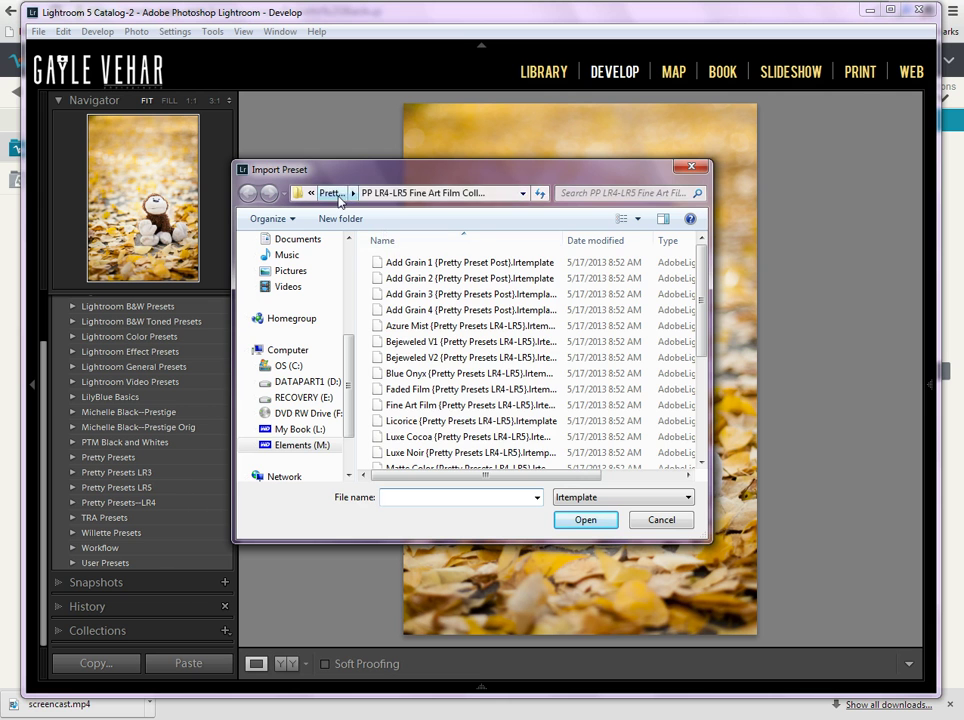
{"action": "left_click", "coordinate": [340, 196]}
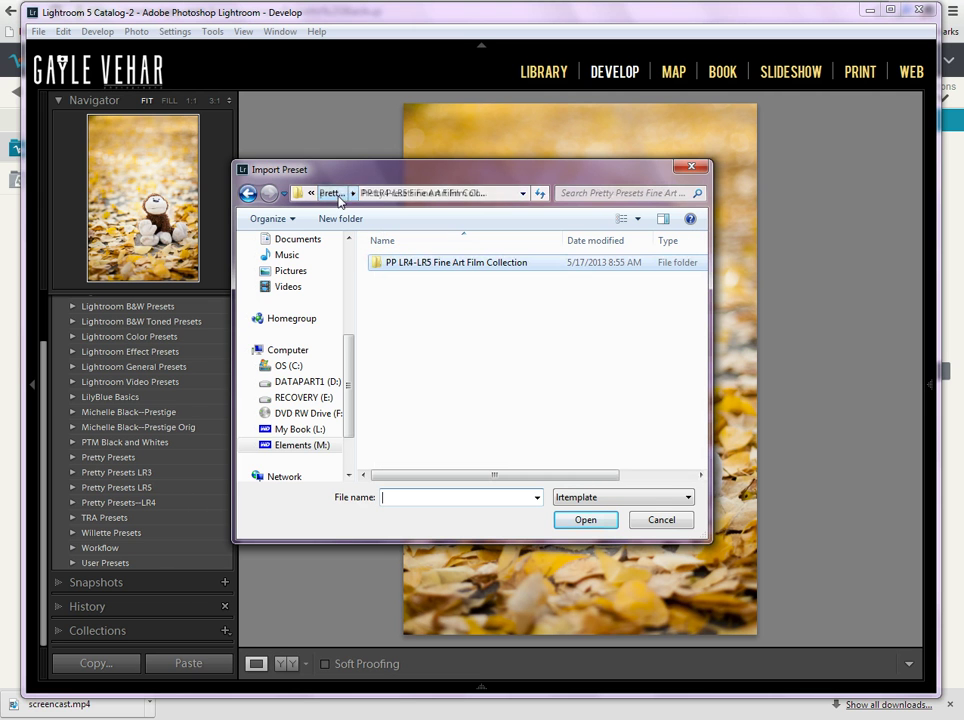
{"action": "double_click", "coordinate": [445, 266]}
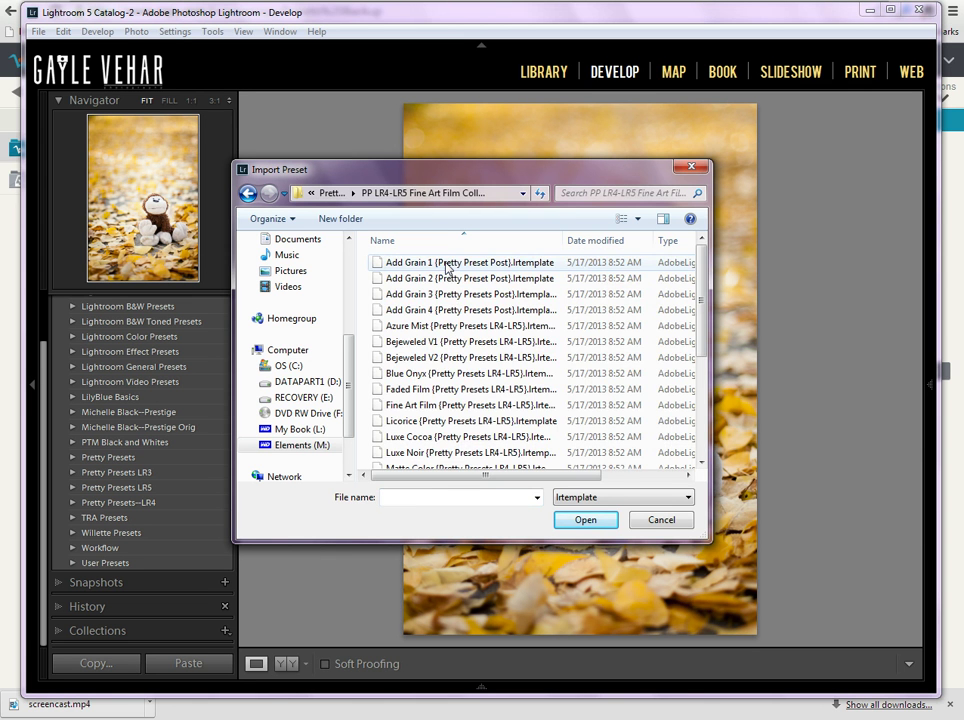
{"action": "key", "text": "ctrl+a"}
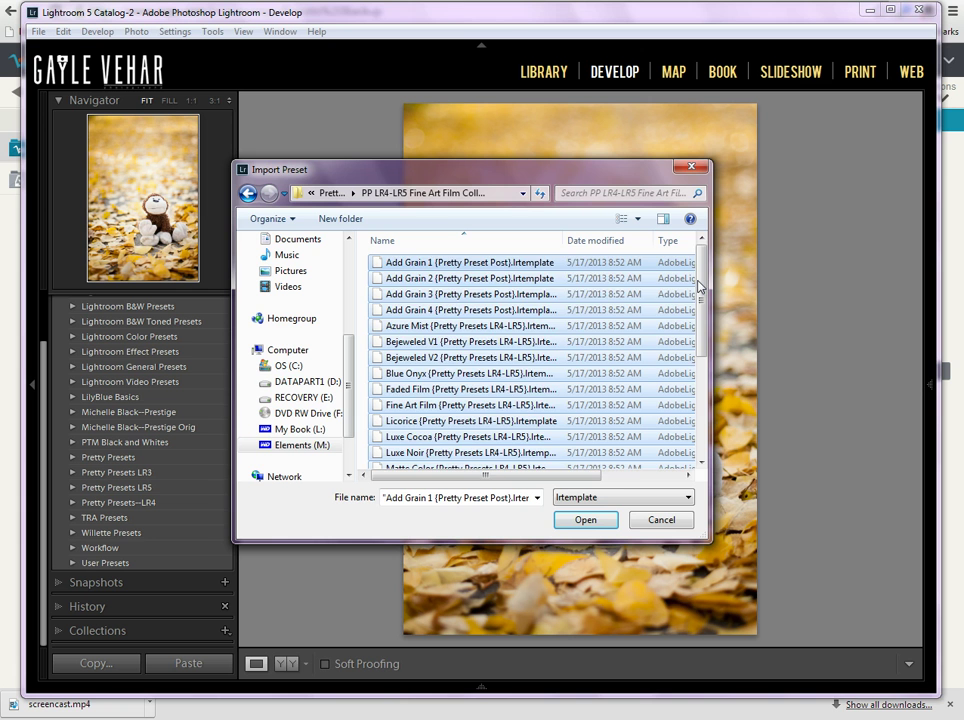
{"action": "left_click_drag", "start_coordinate": [701, 278], "coordinate": [705, 356]}
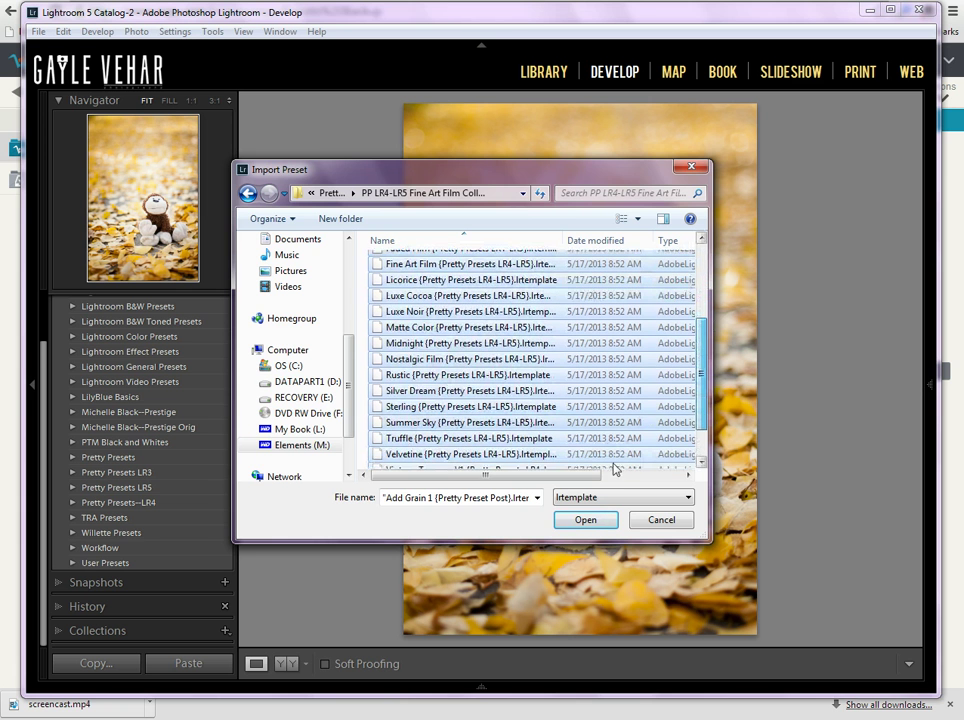
{"action": "left_click", "coordinate": [585, 520]}
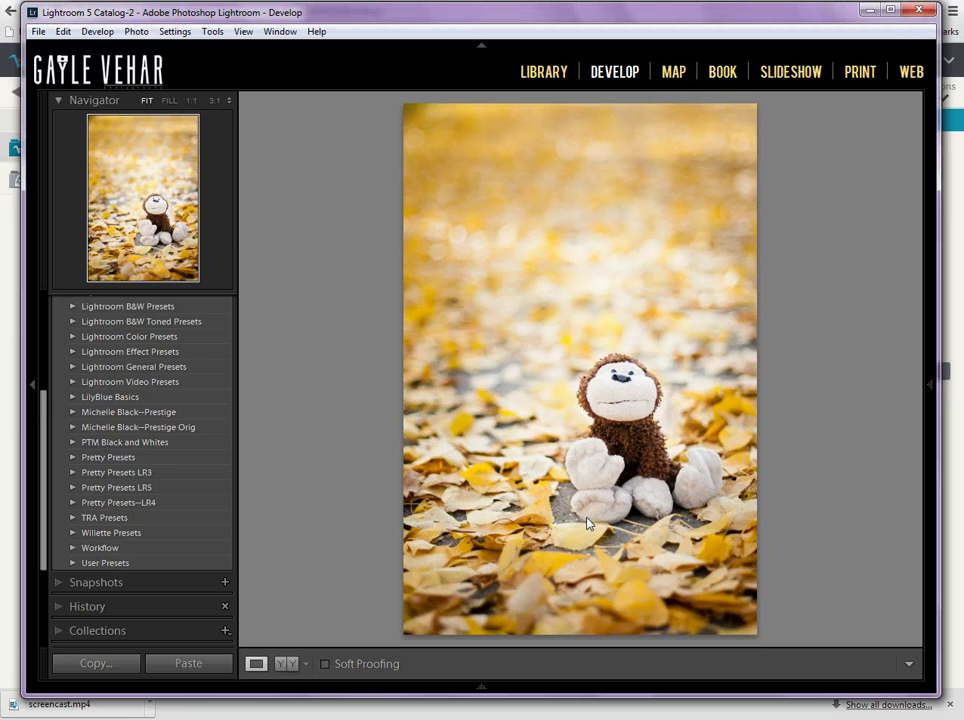
Expand Pretty Presets LR5 and apply one imported preset for a sepia look.
{"action": "left_click", "coordinate": [100, 487]}
{"action": "left_click", "coordinate": [157, 508]}
{"action": "scroll", "coordinate": [157, 511], "scroll_direction": "up", "scroll_amount": 2}
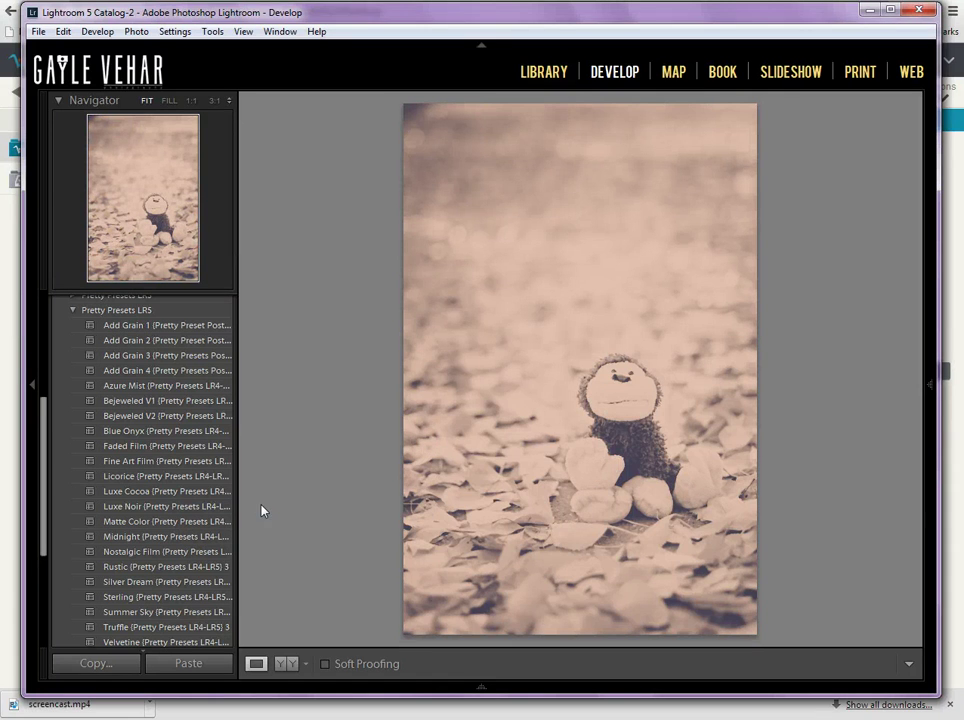
Revert the photo to its Synchronize Settings state in the History panel.
{"action": "left_click_drag", "start_coordinate": [43, 455], "coordinate": [33, 555]}
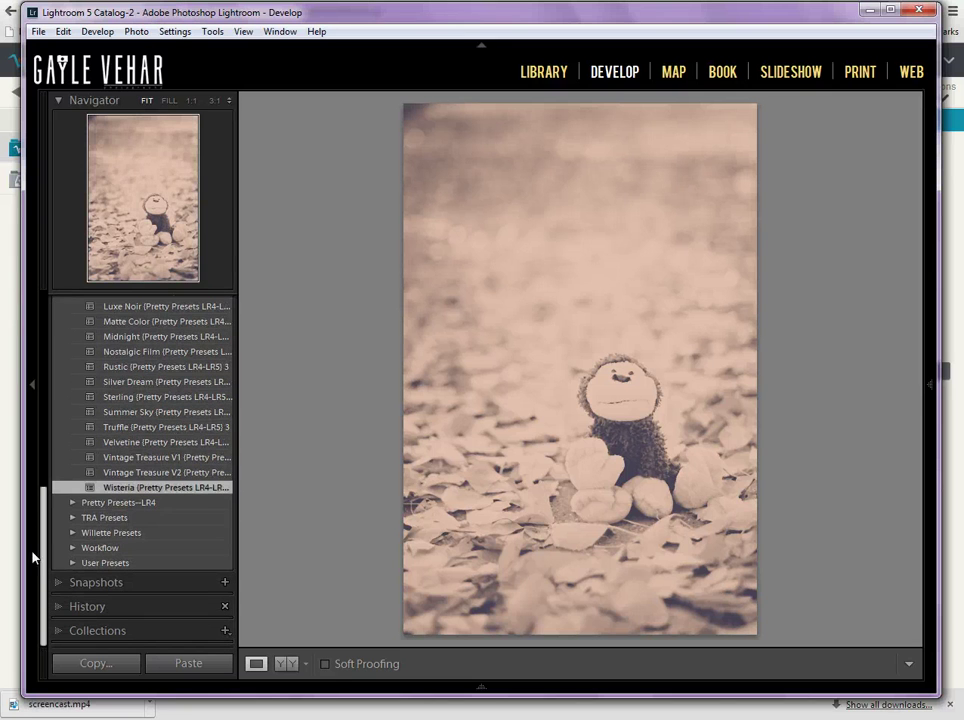
{"action": "left_click", "coordinate": [60, 607]}
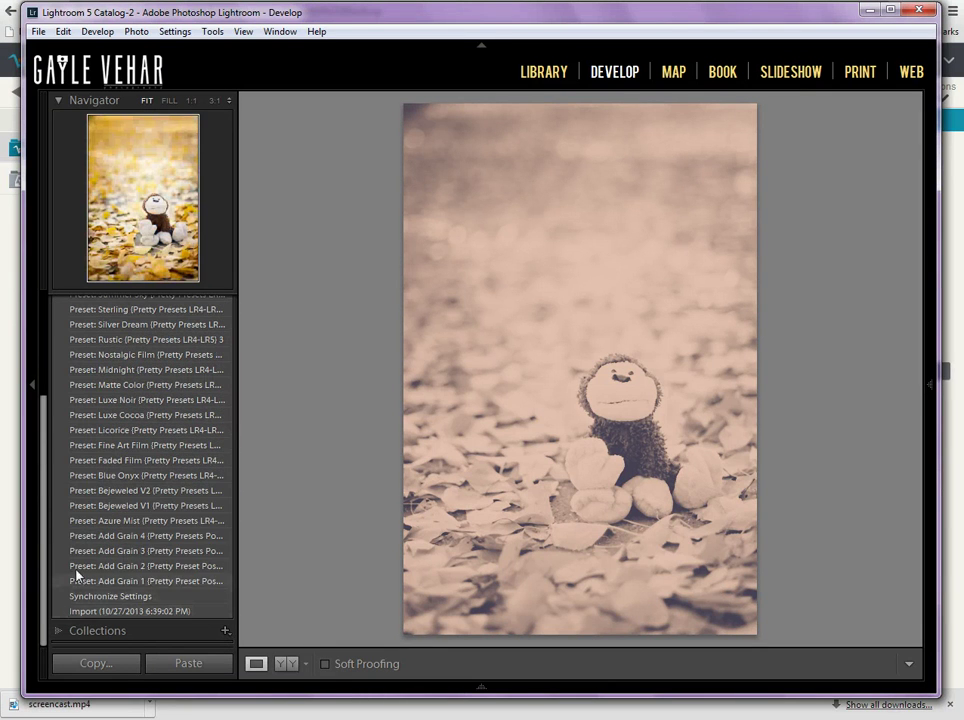
{"action": "left_click", "coordinate": [172, 595]}
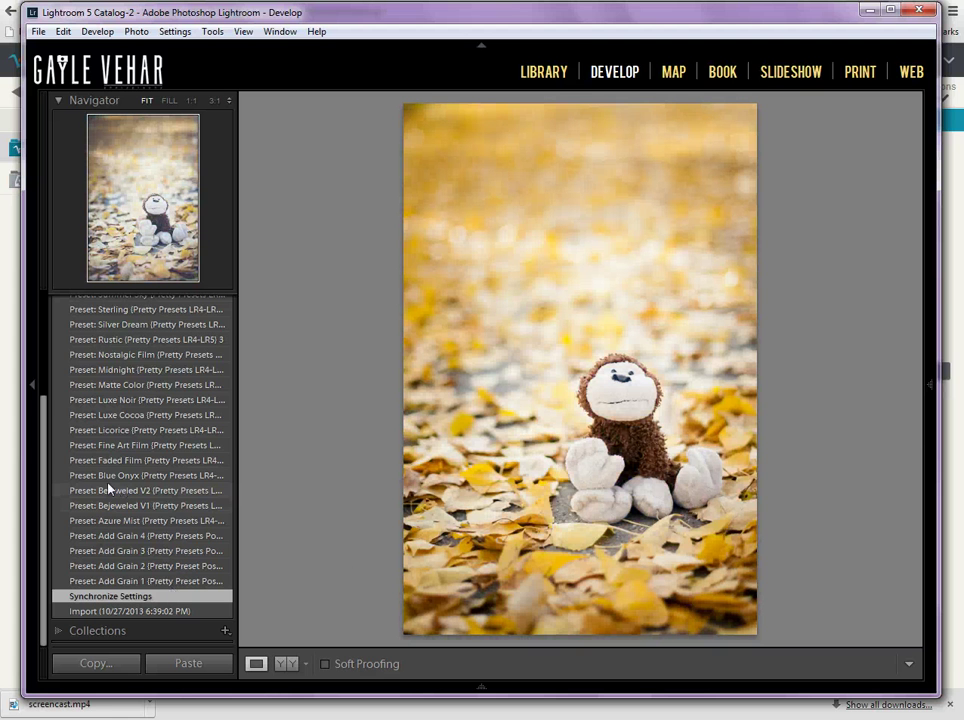